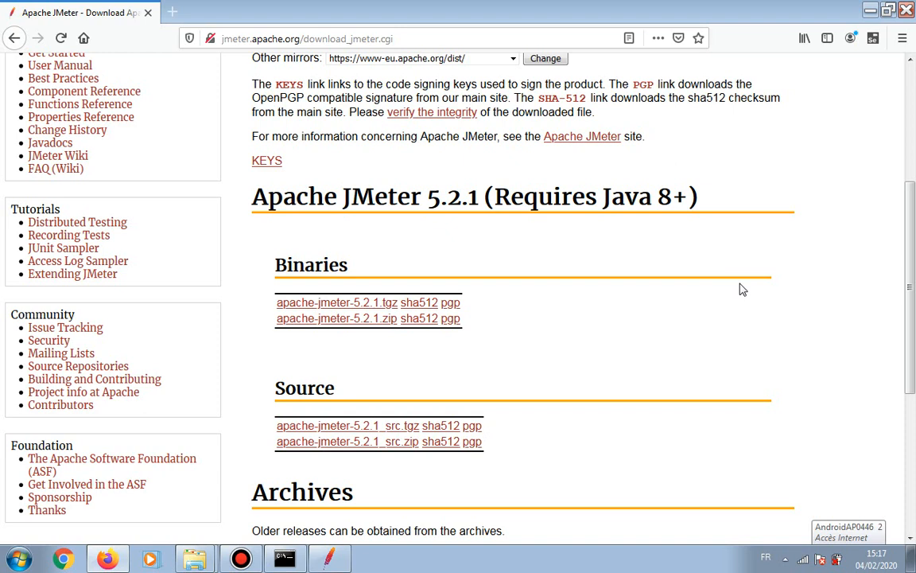
# - Switch to Apache JMeter and run the test plan, saving it first as HTTP Request TEST.jmx in the bin folder
pyautogui.hotkey('alt', 'Tab')
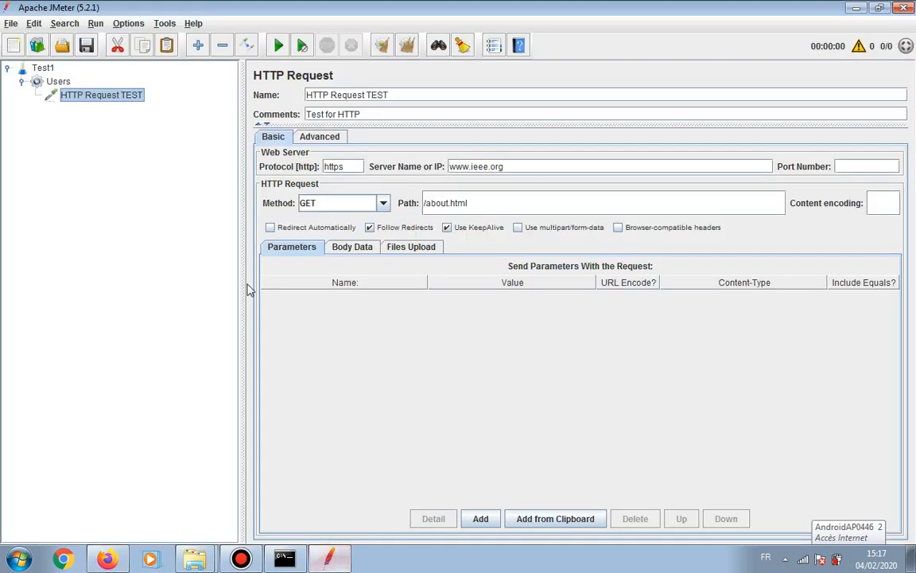
pyautogui.moveTo(93, 96)
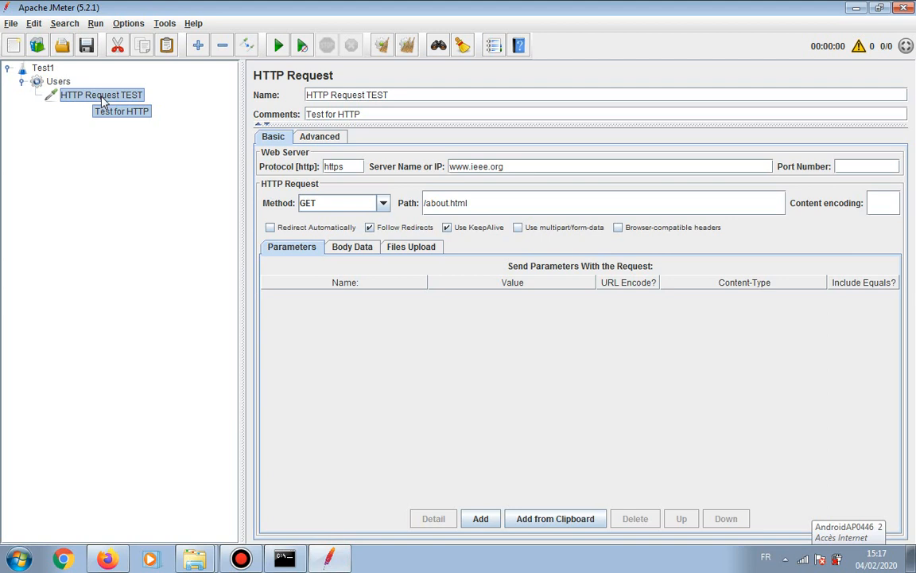
pyautogui.click(279, 46)
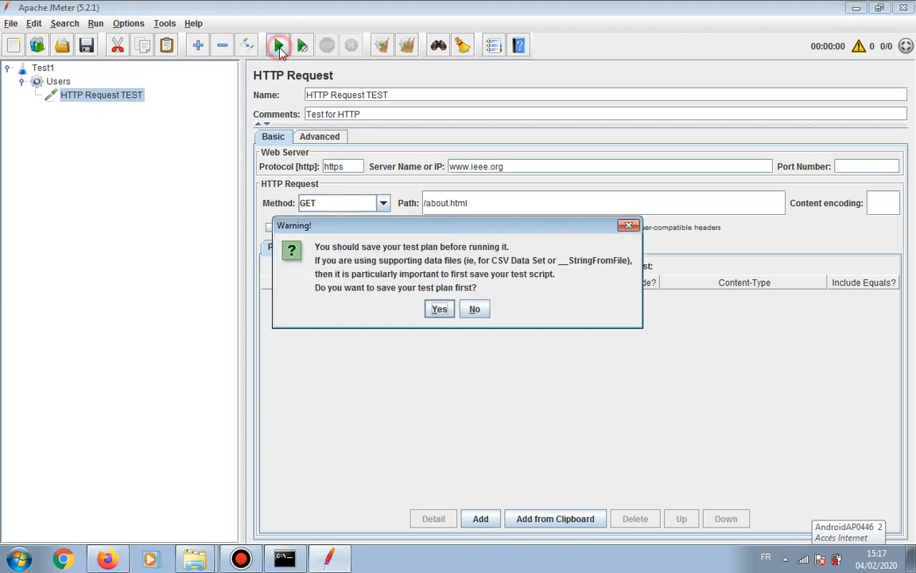
pyautogui.click(439, 310)
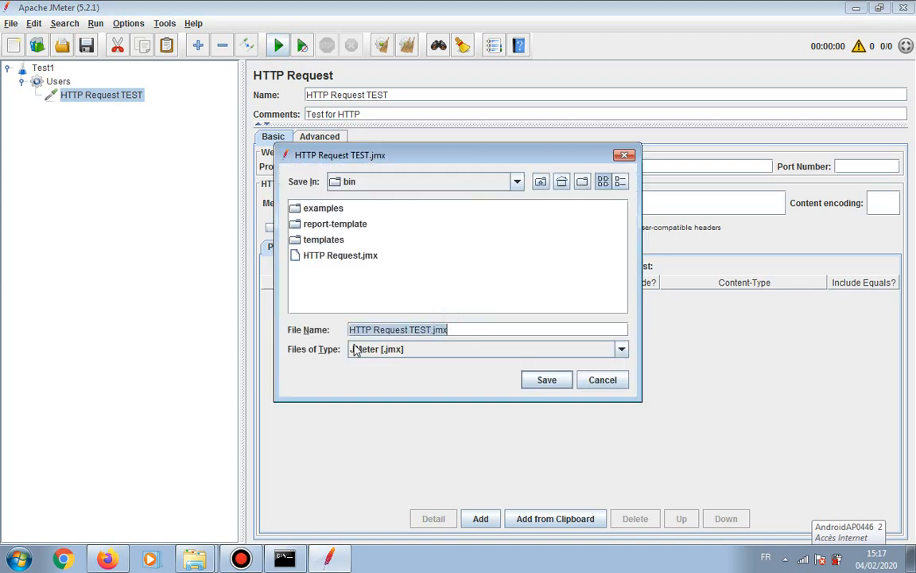
pyautogui.click(544, 380)
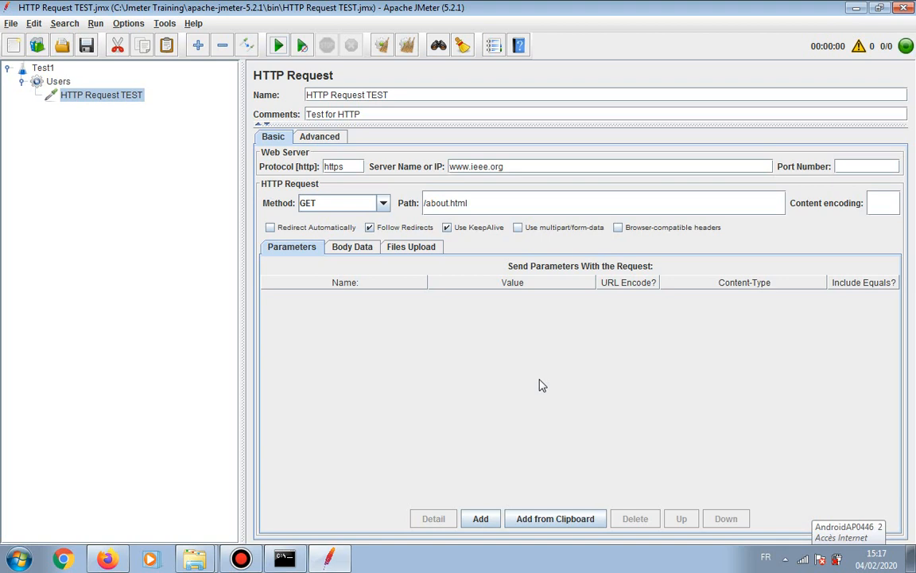
pyautogui.hotkey('ctrl', 'r')
# - Add a View Results Tree listener to the Users thread group
pyautogui.rightClick(56, 81)
pyautogui.moveTo(62, 88)
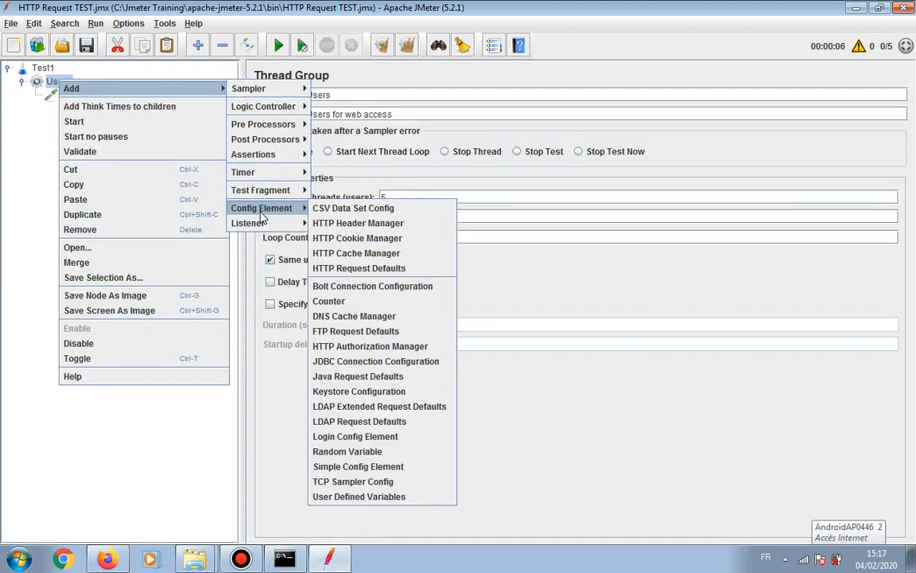
pyautogui.moveTo(258, 224)
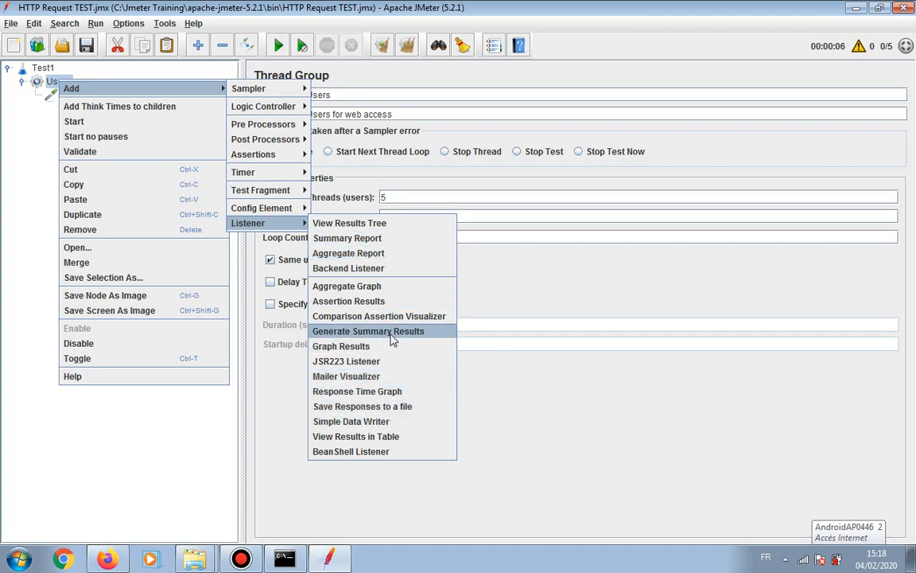
pyautogui.click(364, 226)
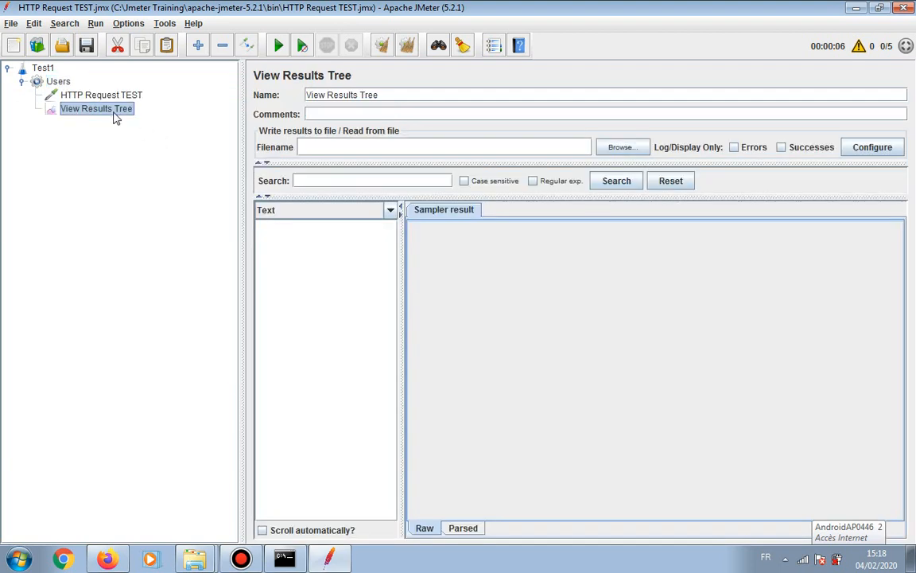
# - Add a View Results in Table listener to the Users thread group
pyautogui.rightClick(54, 81)
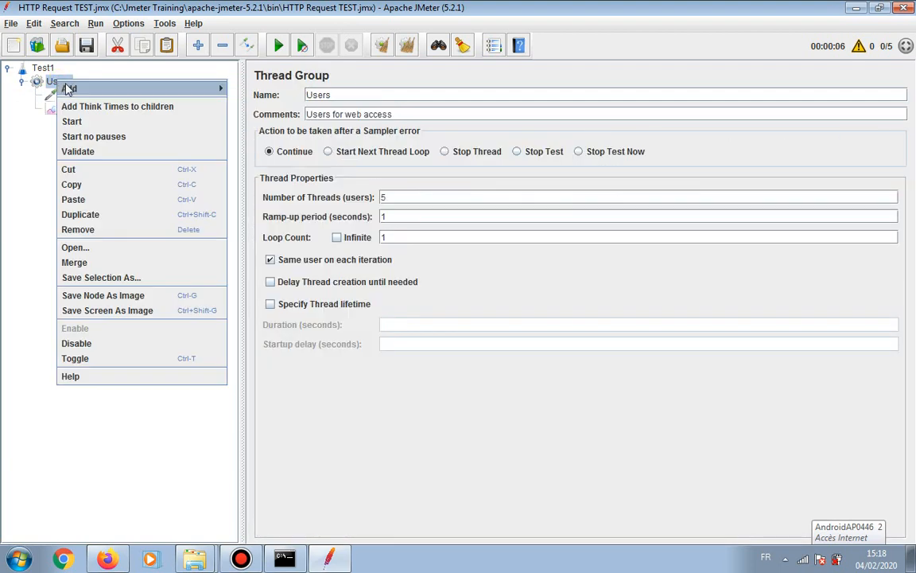
pyautogui.moveTo(68, 88)
pyautogui.moveTo(259, 88)
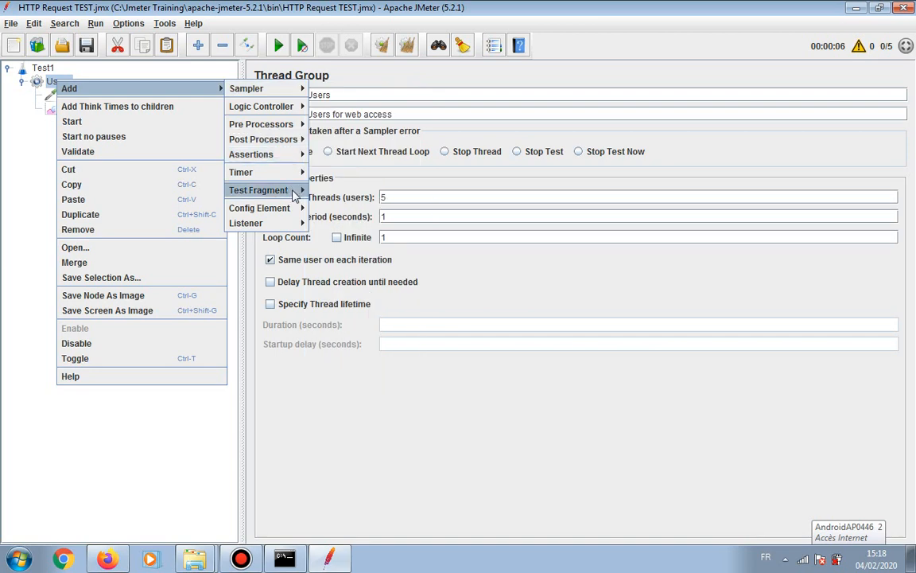
pyautogui.moveTo(296, 224)
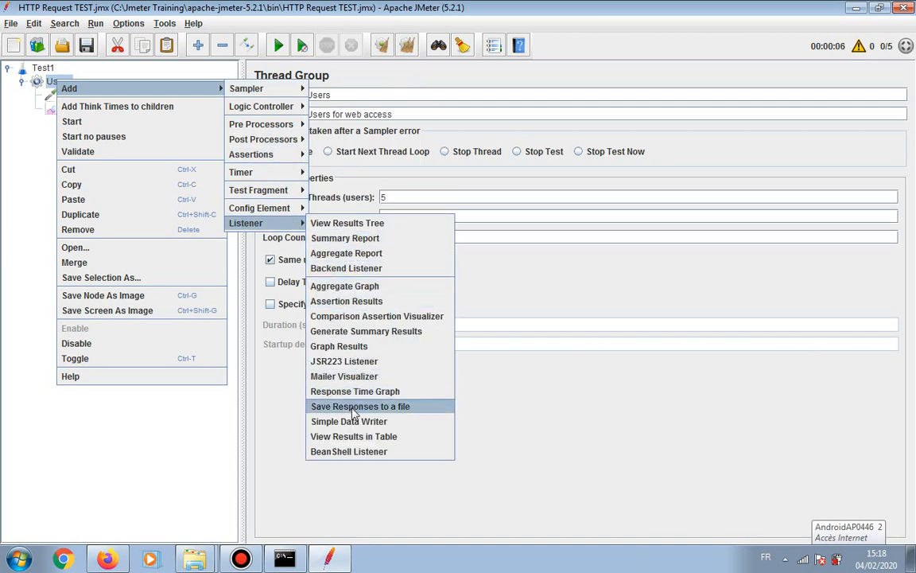
pyautogui.click(356, 436)
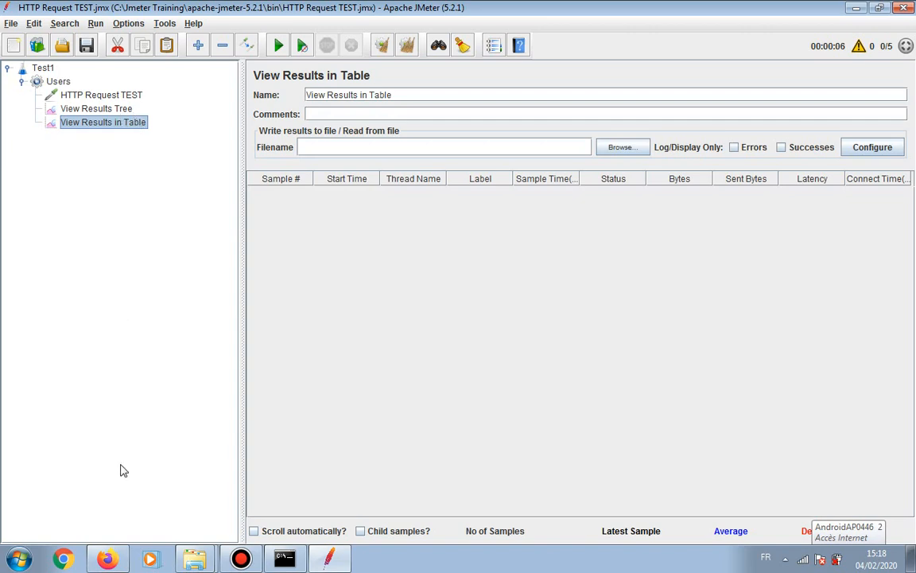
pyautogui.click(107, 559)
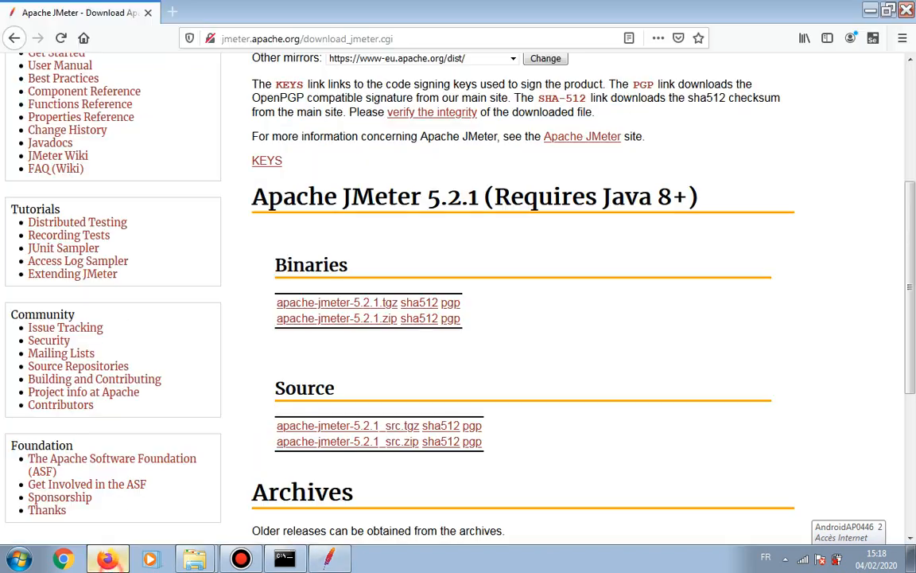
pyautogui.click(172, 12)
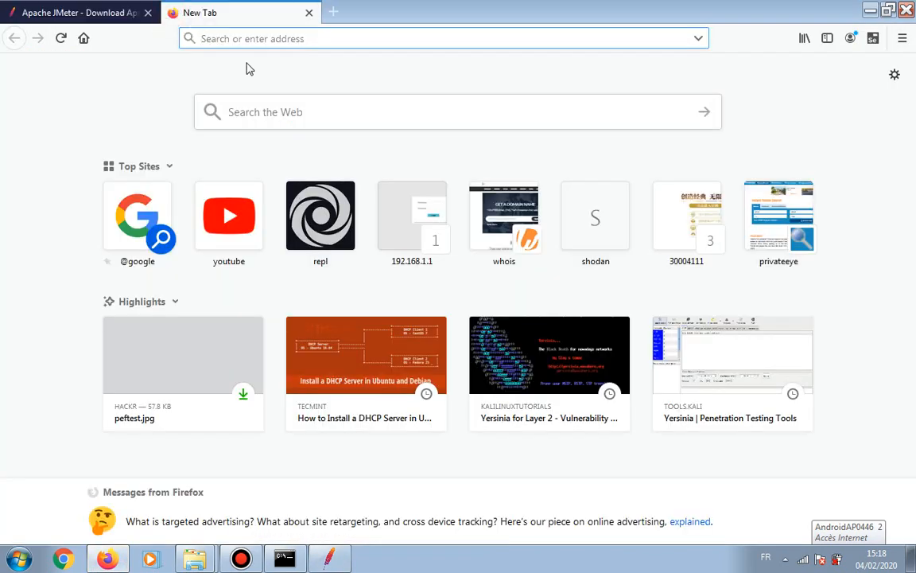
pyautogui.write('www.')
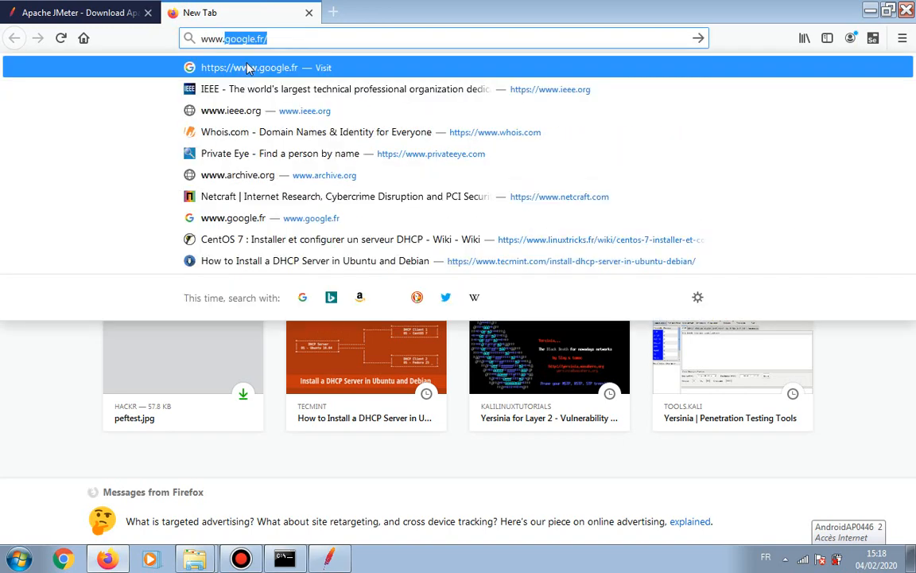
pyautogui.write('iee')
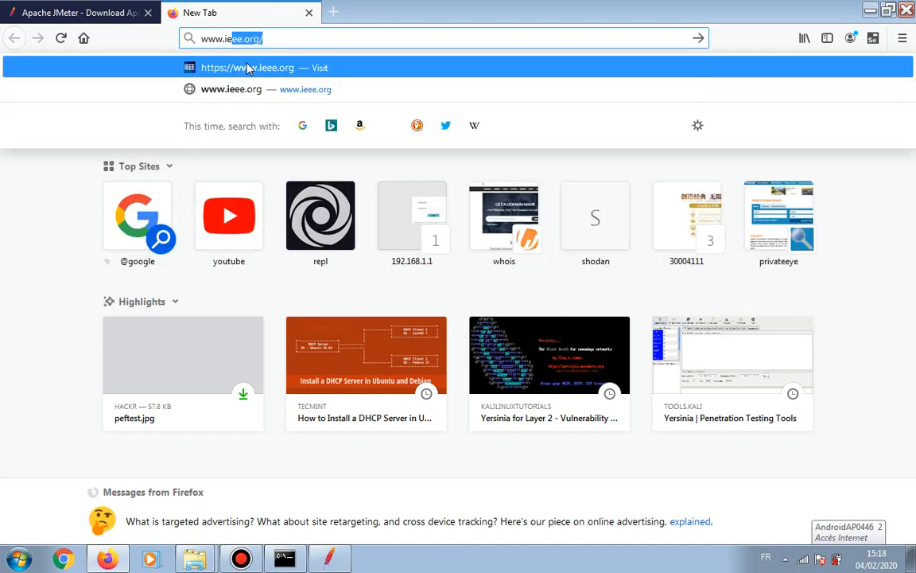
pyautogui.click(247, 68)
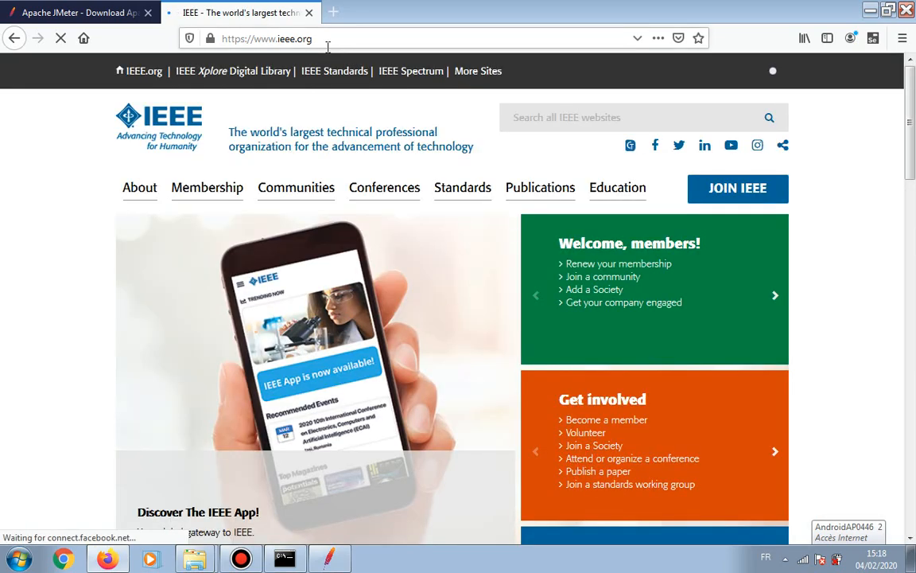
pyautogui.click(327, 39)
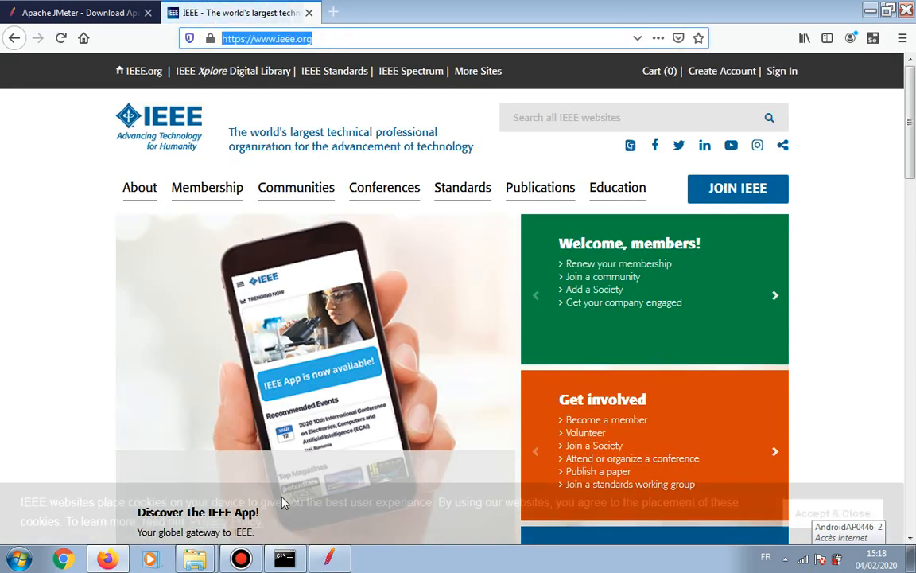
# - Switch back to JMeter and clear the path of the HTTP Request TEST sampler
pyautogui.click(329, 564)
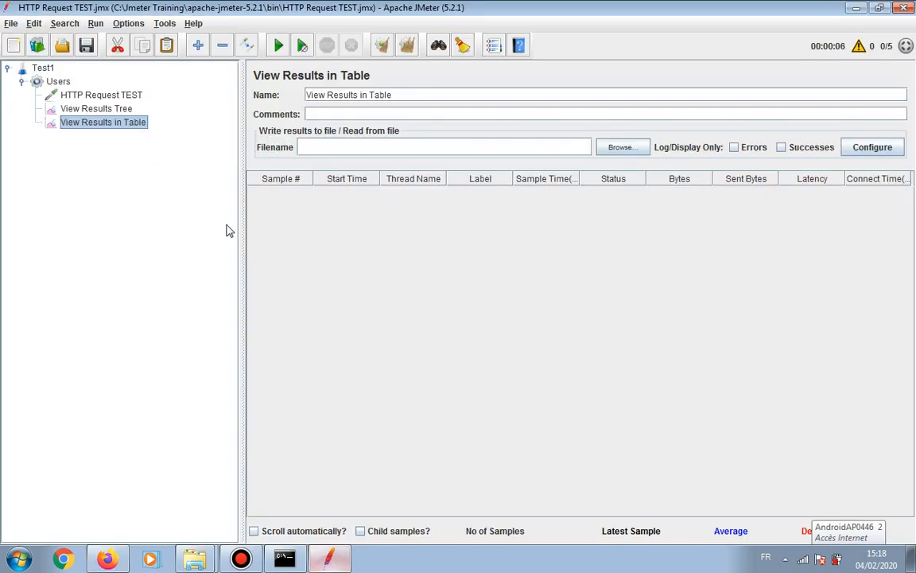
pyautogui.click(111, 95)
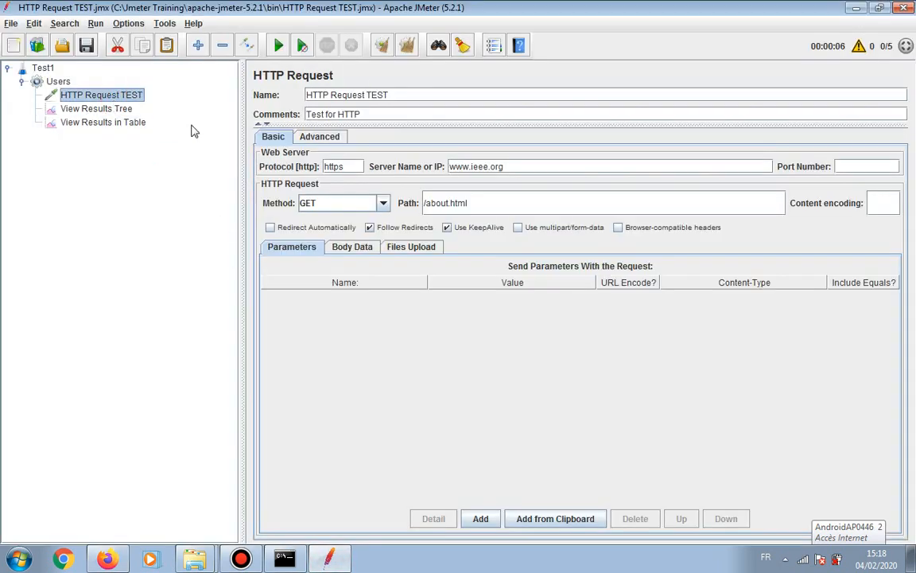
pyautogui.tripleClick(489, 203)
pyautogui.press('BackSpace')
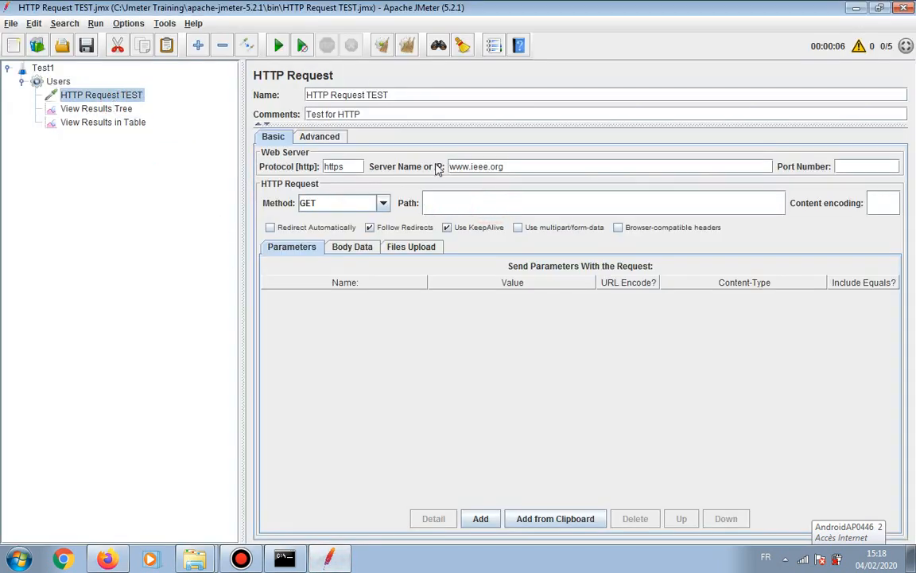
pyautogui.click(512, 166)
pyautogui.moveTo(516, 166); pyautogui.dragTo(258, 159)
# - Look over both result listeners and run the test with View Results in Table open
pyautogui.click(123, 108)
pyautogui.click(127, 122)
pyautogui.click(124, 110)
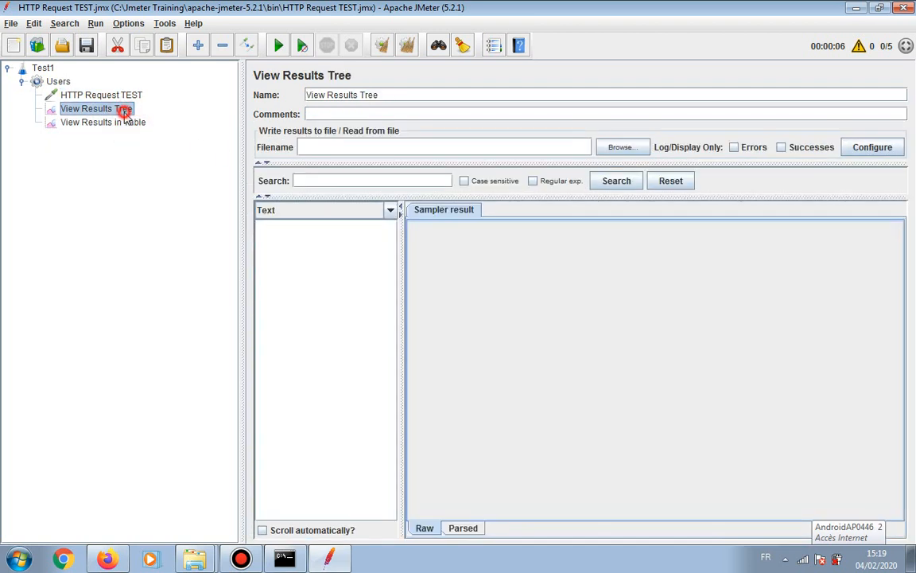
pyautogui.click(125, 121)
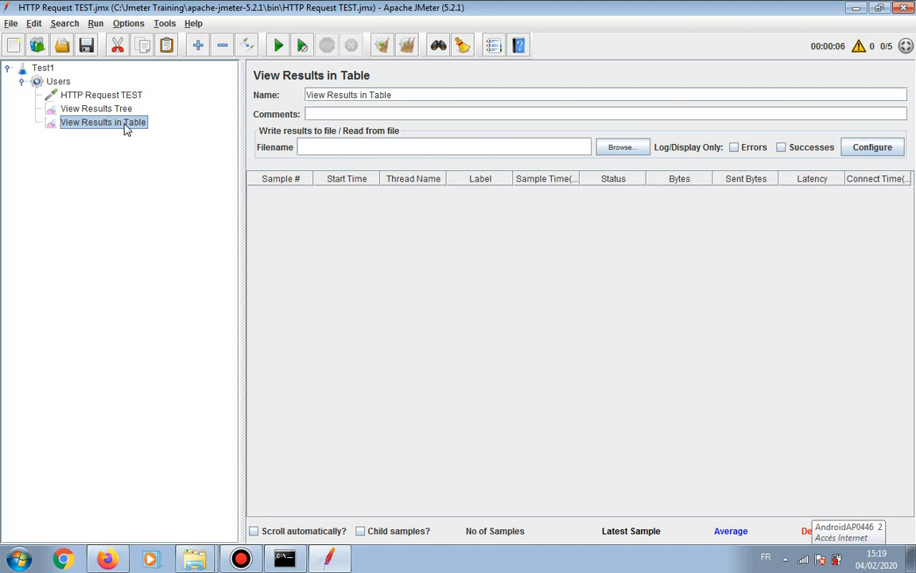
pyautogui.click(283, 47)
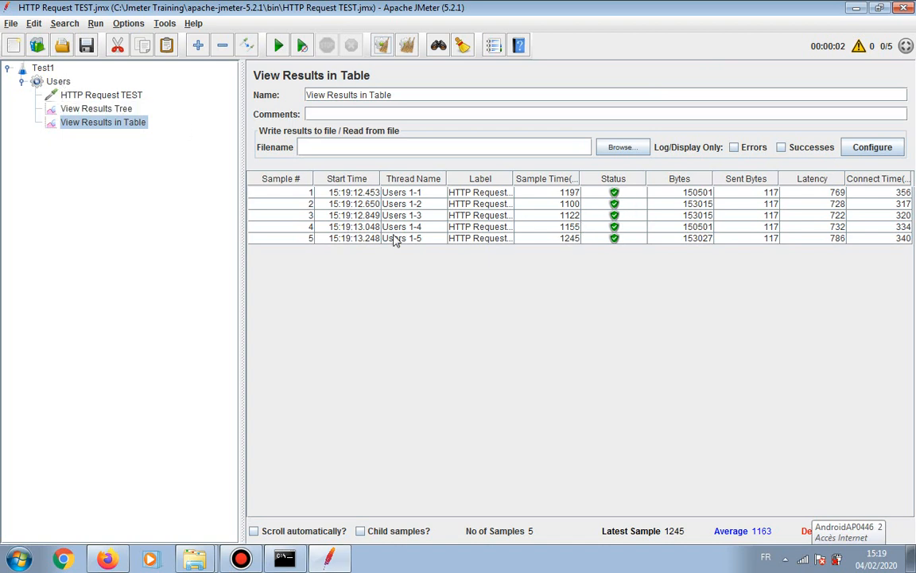
# - Go through the sample rows in the results table one by one and return to the first sample
pyautogui.click(297, 191)
pyautogui.click(302, 204)
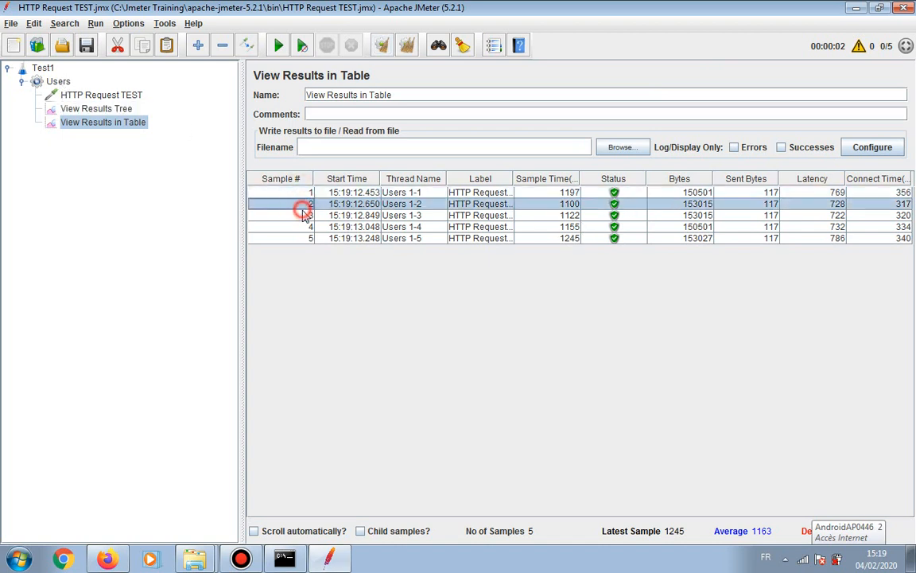
pyautogui.click(303, 214)
pyautogui.click(303, 226)
pyautogui.click(307, 238)
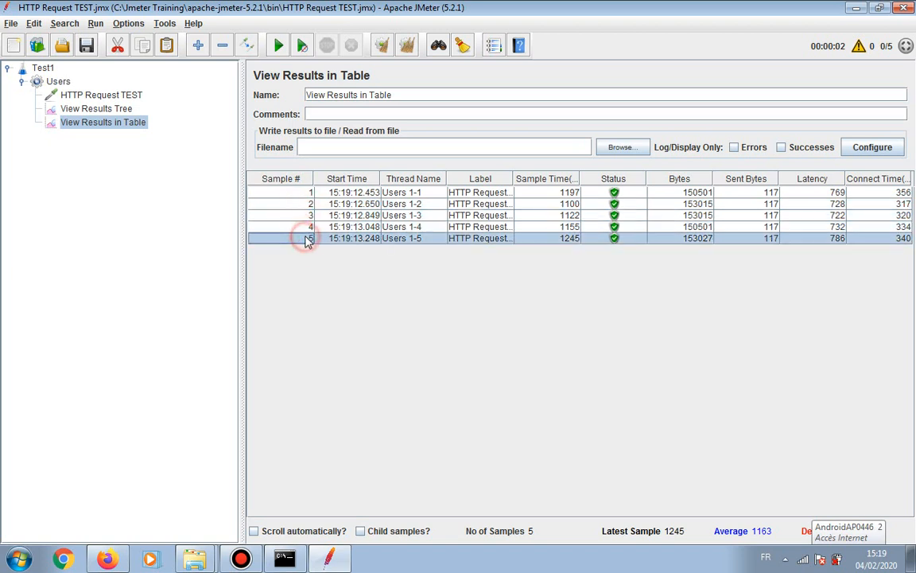
pyautogui.click(301, 192)
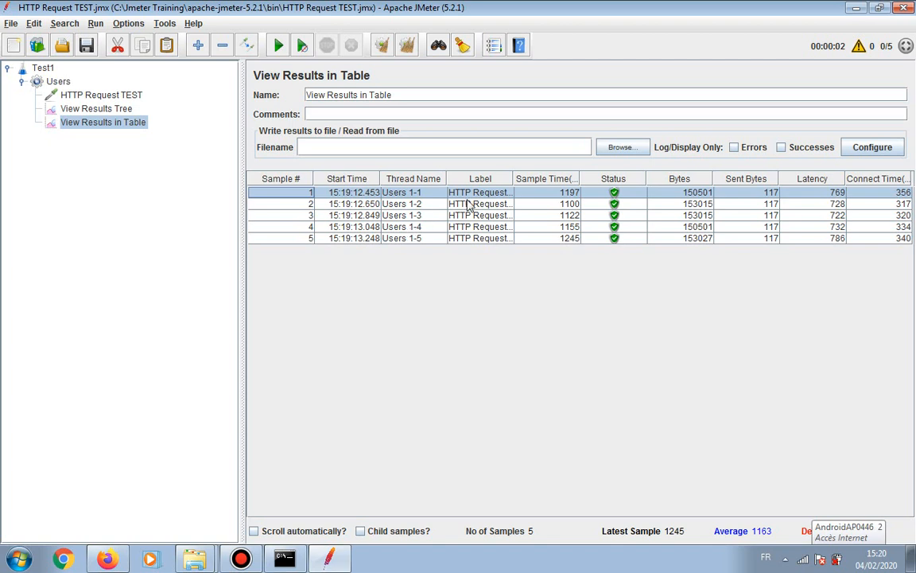
# - Narrow the Label and Latency columns of the results table while inspecting the first sample's label, status and latency
pyautogui.moveTo(513, 178); pyautogui.dragTo(603, 180)
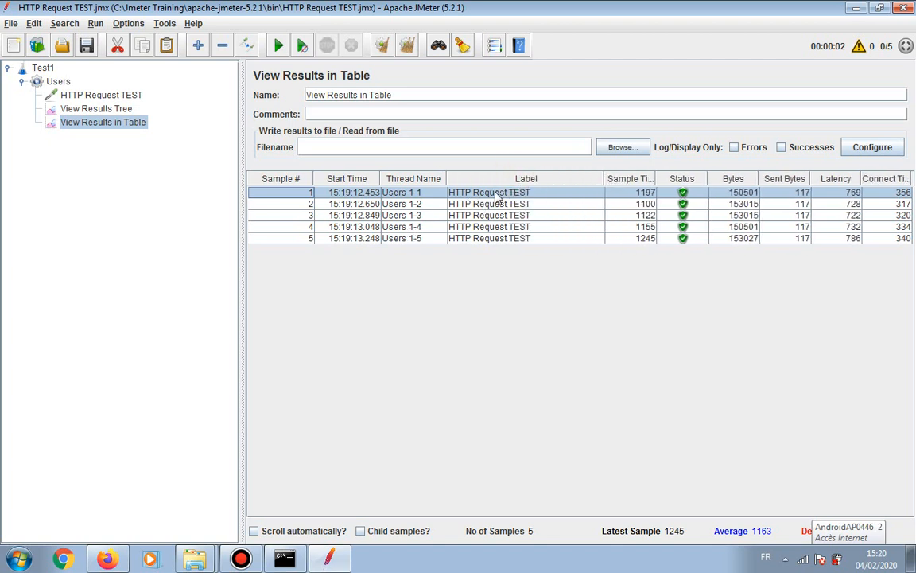
pyautogui.moveTo(603, 172); pyautogui.dragTo(470, 191)
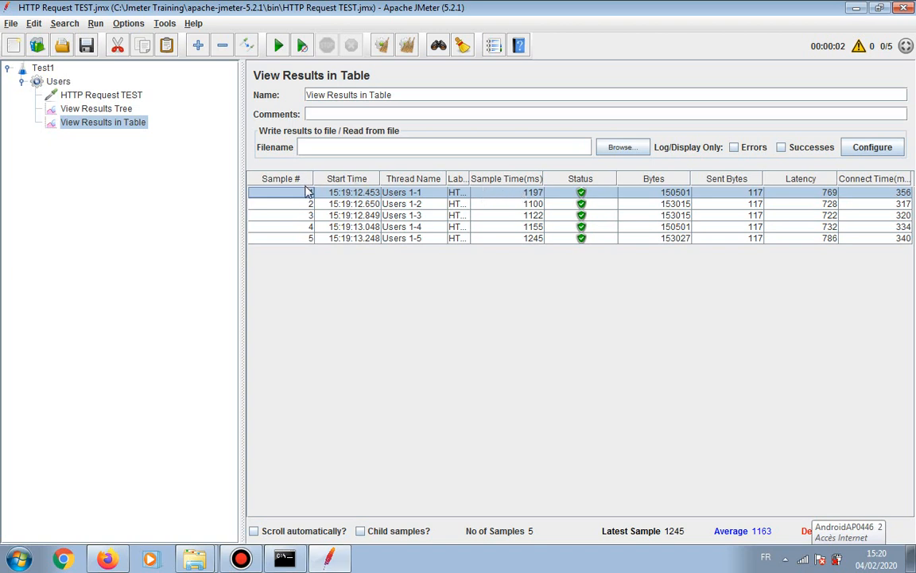
pyautogui.click(580, 195)
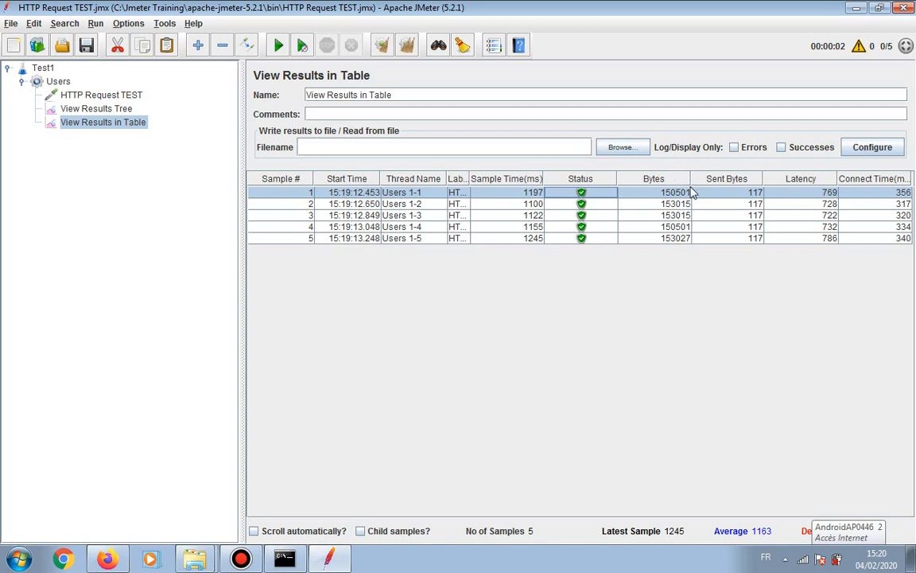
pyautogui.click(807, 195)
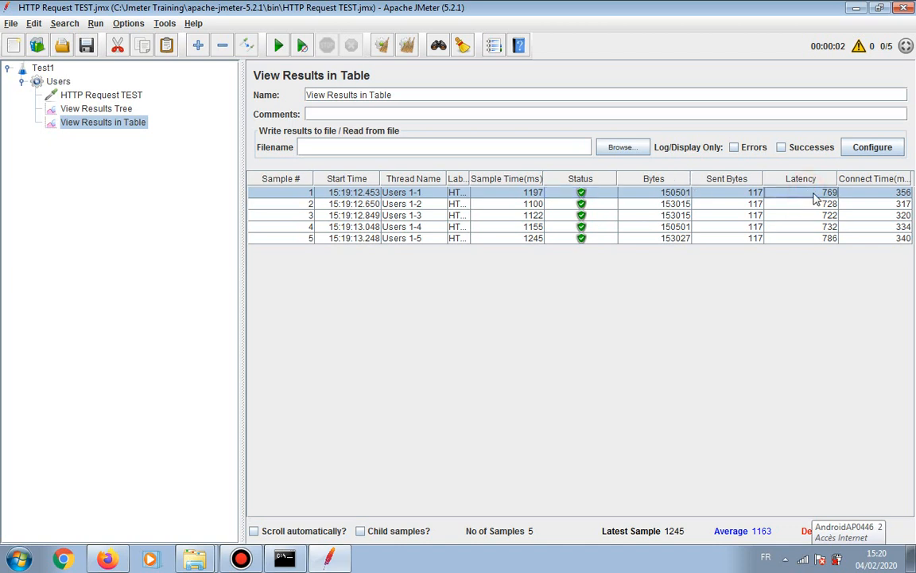
pyautogui.moveTo(837, 178); pyautogui.dragTo(769, 180)
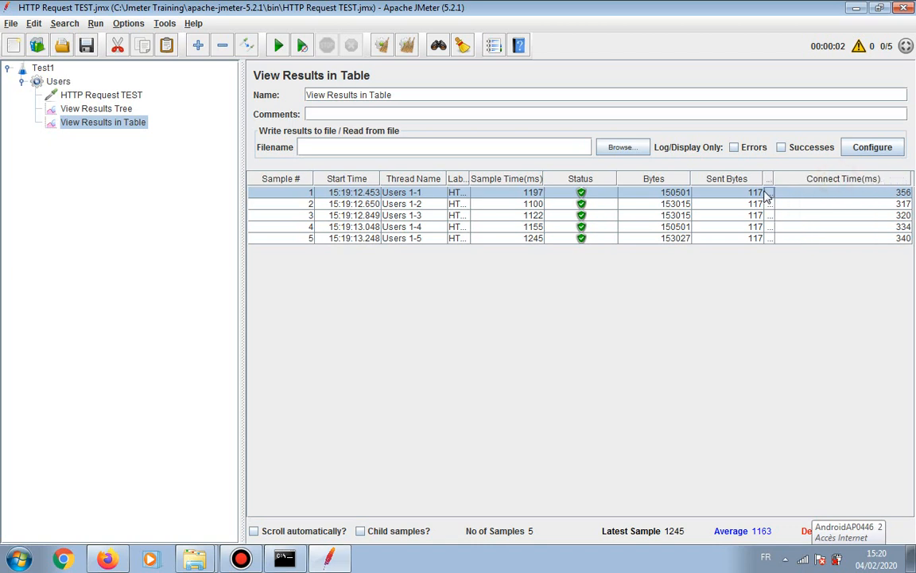
# - Examine the first sample's connect time alongside the first two rows of the results table
pyautogui.click(898, 194)
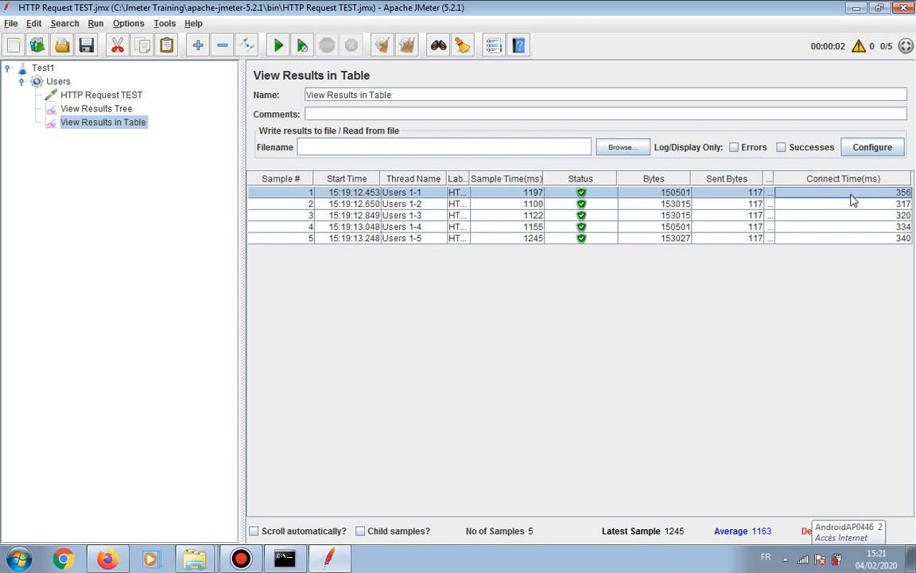
pyautogui.click(885, 194)
pyautogui.click(307, 196)
pyautogui.click(309, 207)
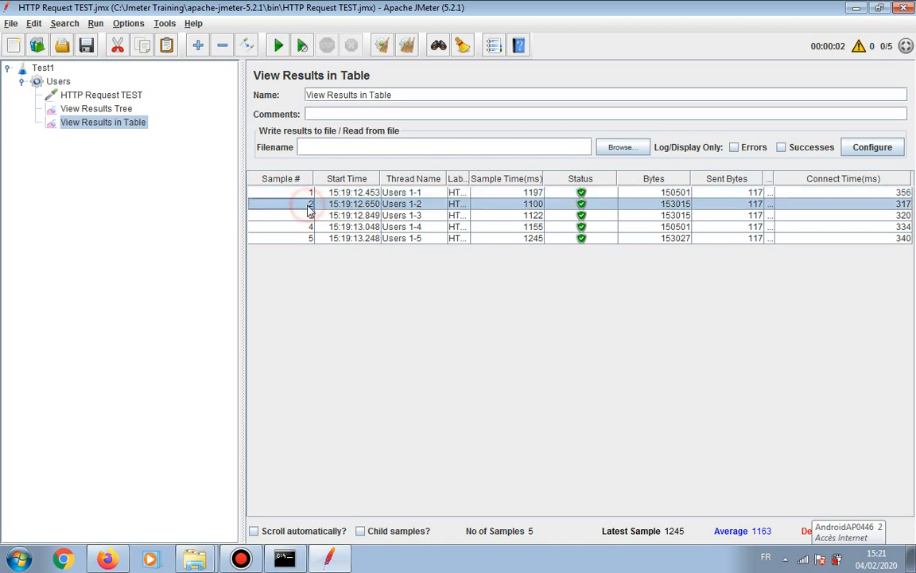
pyautogui.click(875, 193)
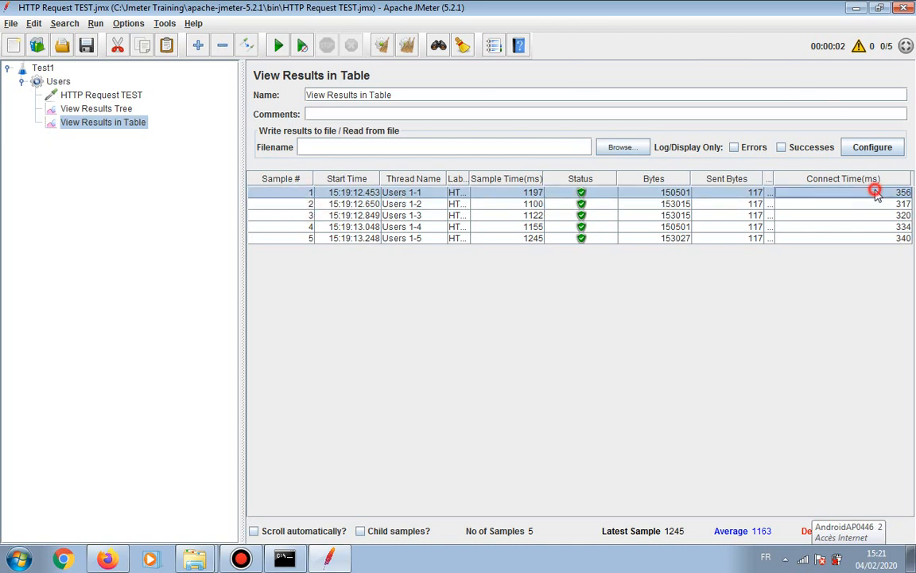
# - Go through the results table rows to compare the samples' connect times, ending on the first sample
pyautogui.press('Down')
pyautogui.press('Down')
pyautogui.press('Down')
pyautogui.press('Down')
pyautogui.press('Up')
pyautogui.press('Up')
pyautogui.press('Up')
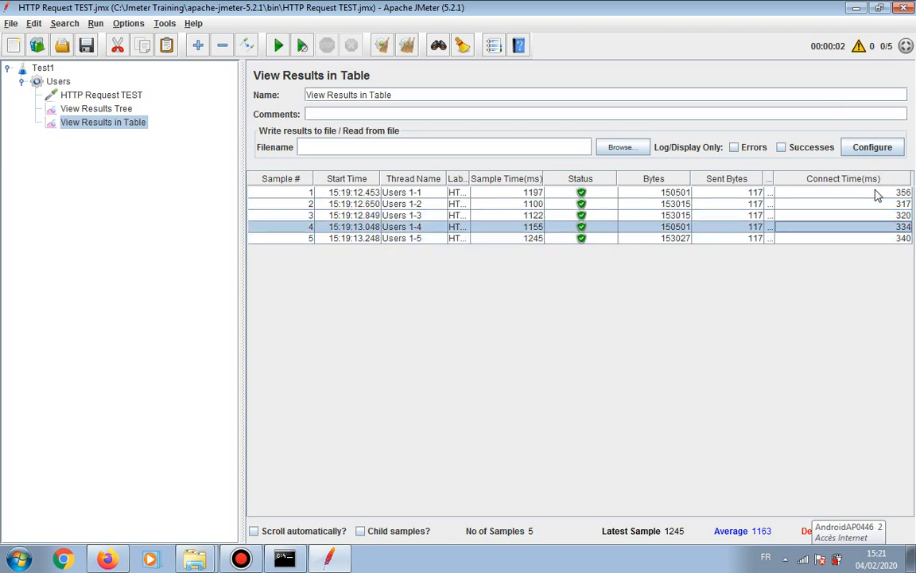
pyautogui.press('Up')
pyautogui.press('Down')
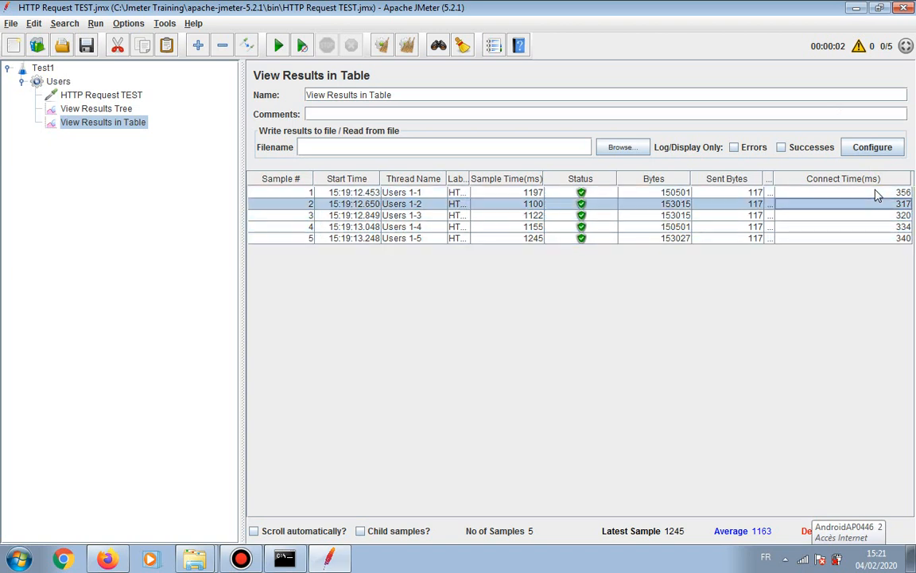
pyautogui.press('Down')
pyautogui.press('Down')
pyautogui.press('Up')
pyautogui.press('Up')
pyautogui.press('Up')
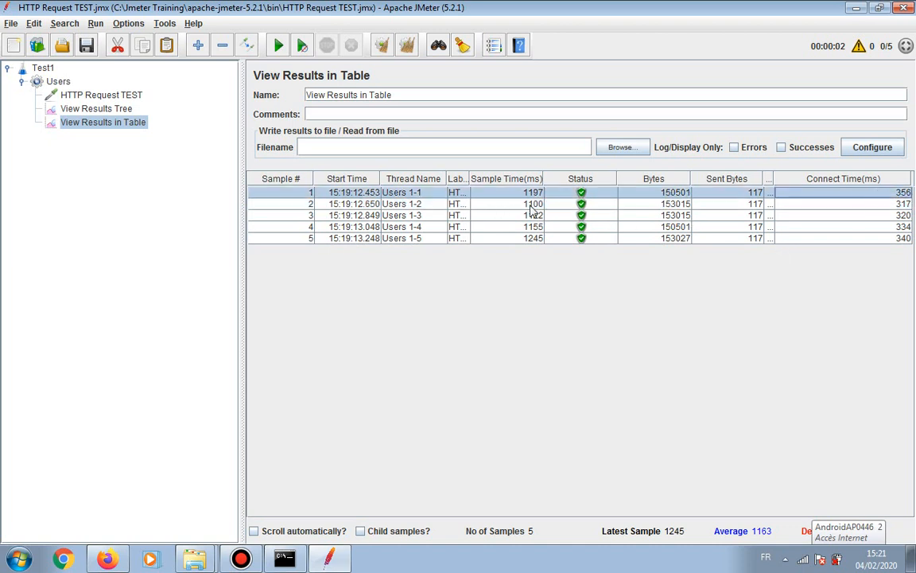
# - Open View Results Tree and view the sampler result of each of the five HTTP requests
pyautogui.click(115, 109)
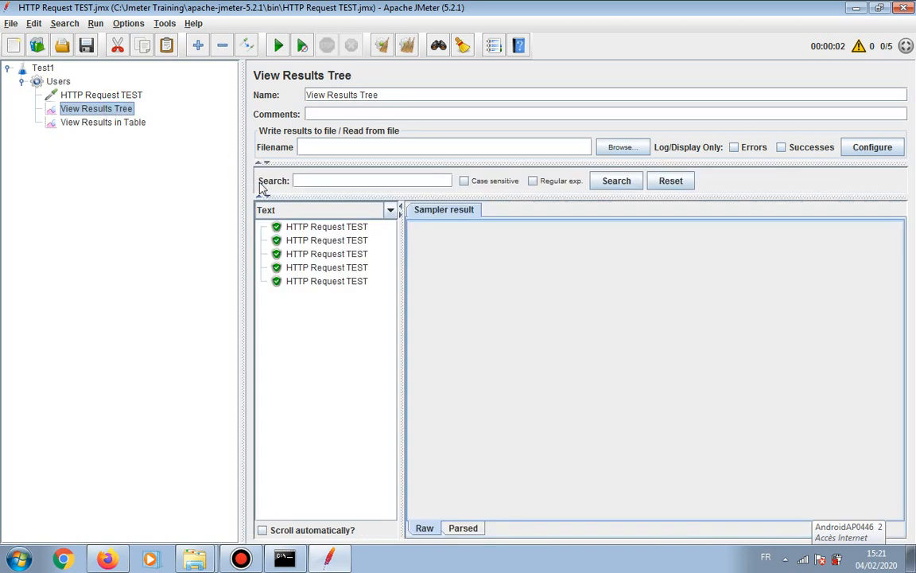
pyautogui.click(350, 226)
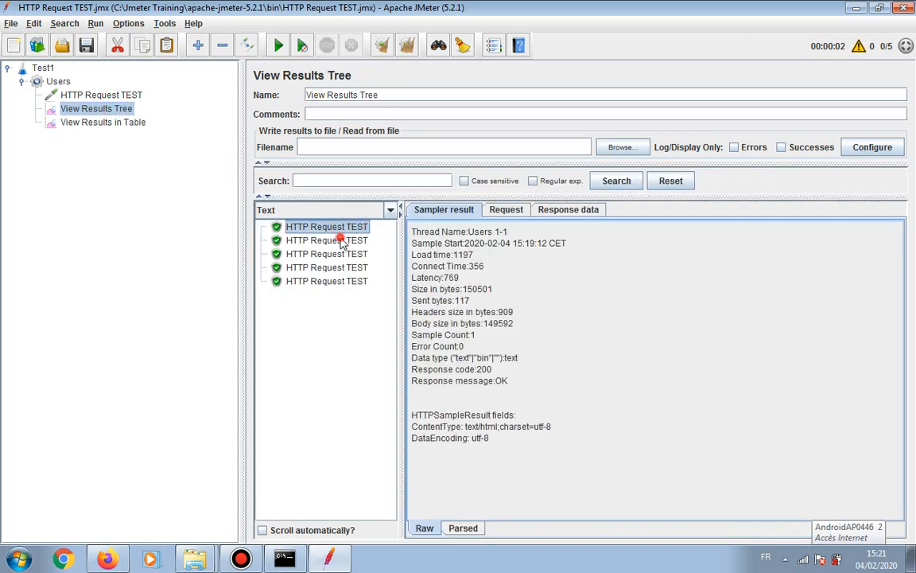
pyautogui.click(342, 240)
pyautogui.click(347, 254)
pyautogui.click(340, 268)
pyautogui.click(340, 280)
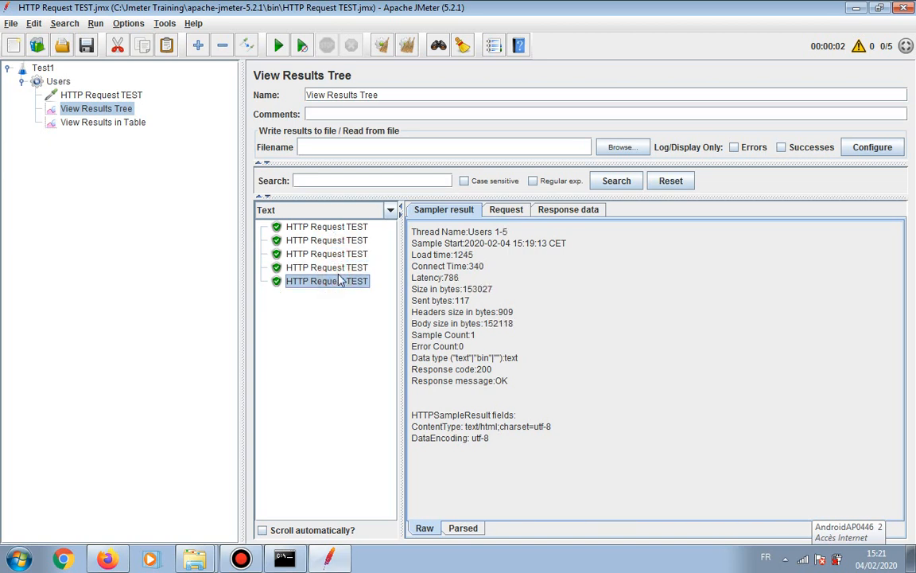
# - Examine the first request's sampler result, highlighting its thread name, sample start, connect time and response code
pyautogui.click(319, 229)
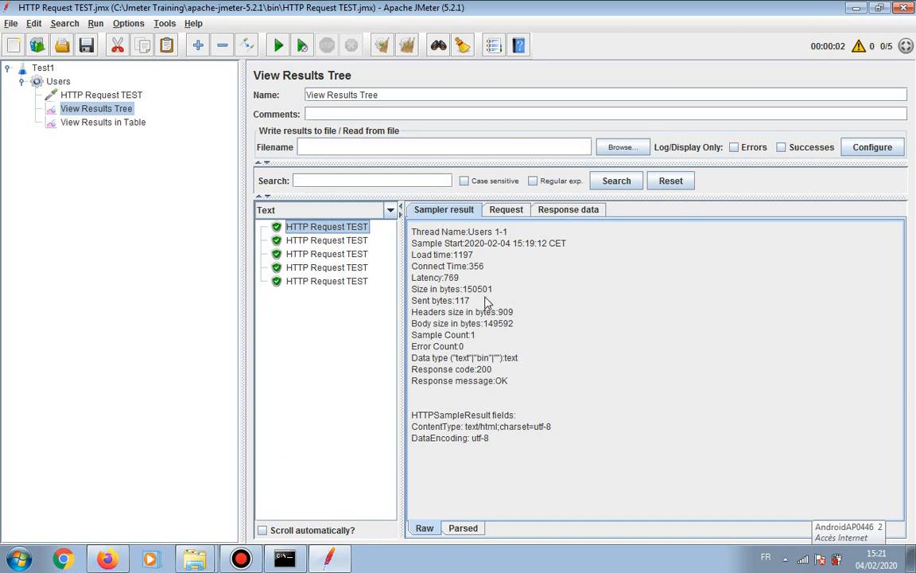
pyautogui.doubleClick(477, 232)
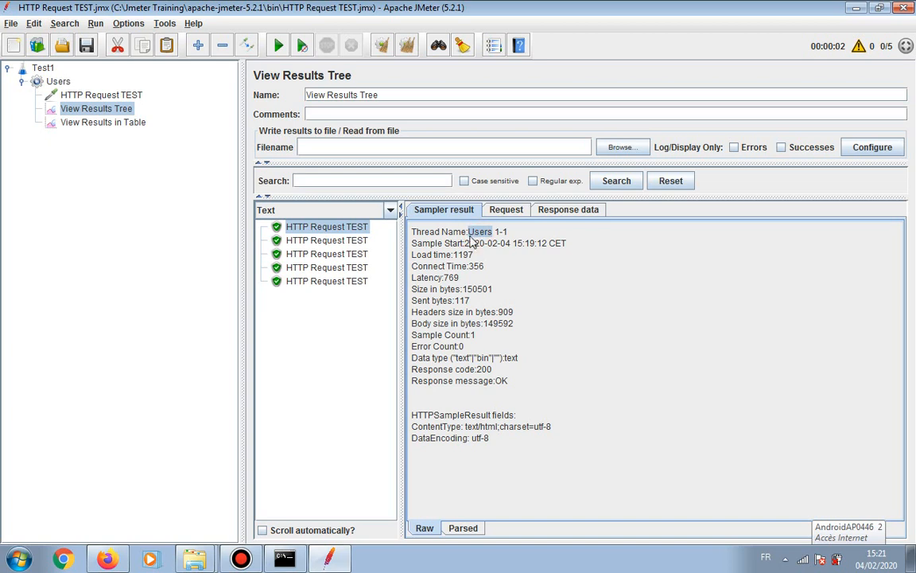
pyautogui.doubleClick(453, 243)
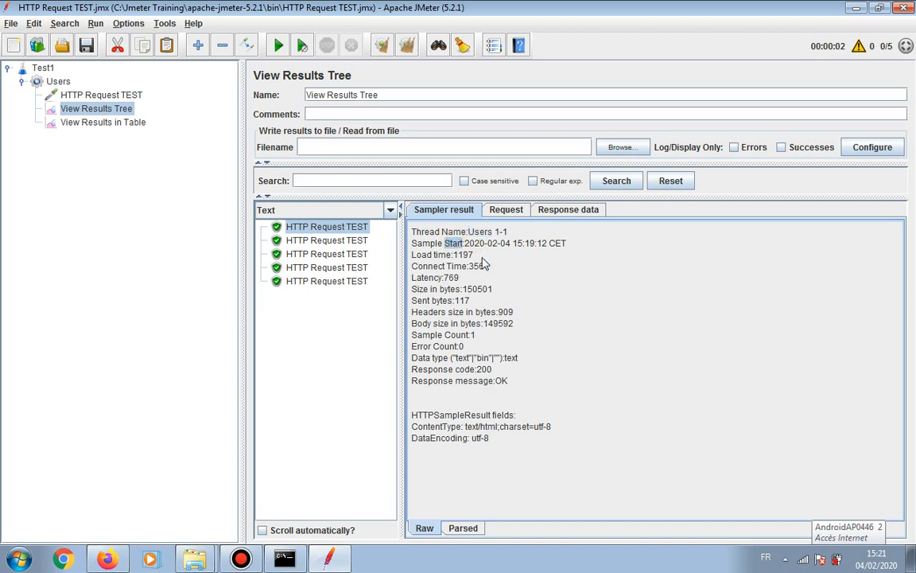
pyautogui.click(438, 273)
pyautogui.click(454, 269)
pyautogui.doubleClick(456, 267)
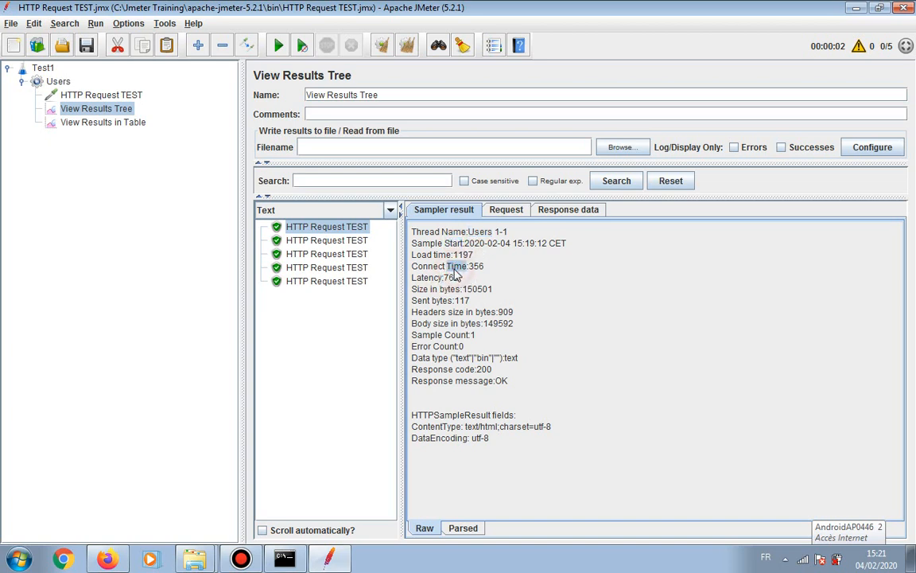
pyautogui.doubleClick(465, 369)
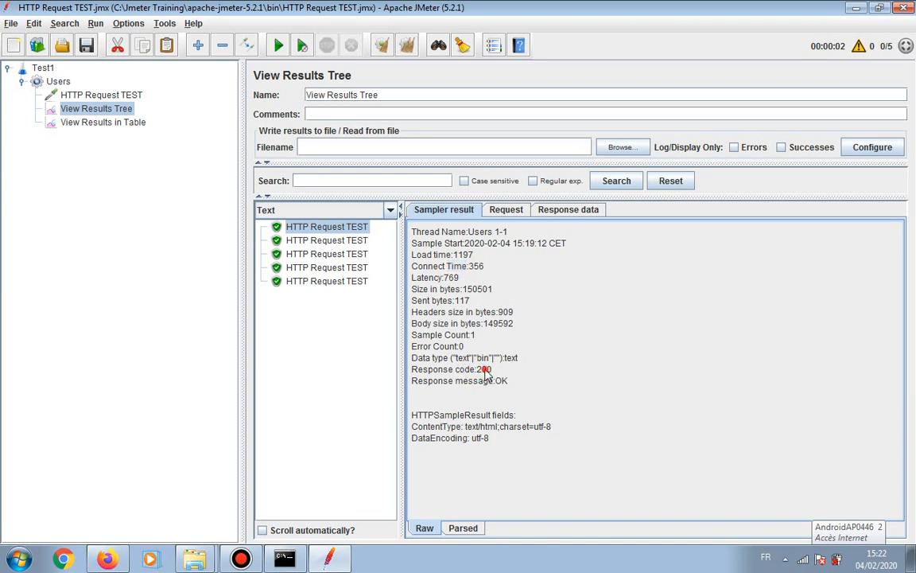
pyautogui.doubleClick(484, 370)
# - Inspect the first sample's request body and HTML response body, check the IEEE page in Firefox, and return to JMeter
pyautogui.click(509, 213)
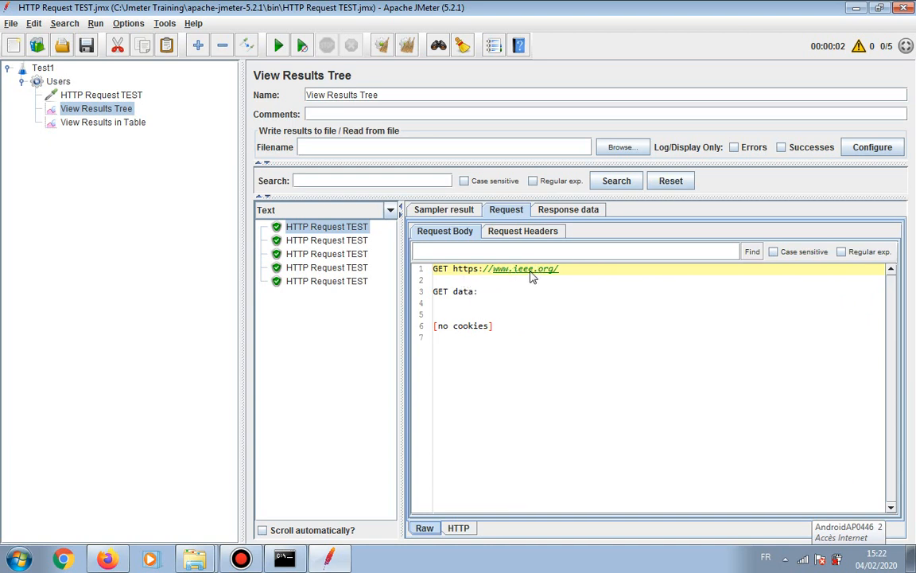
pyautogui.moveTo(447, 268); pyautogui.dragTo(427, 267)
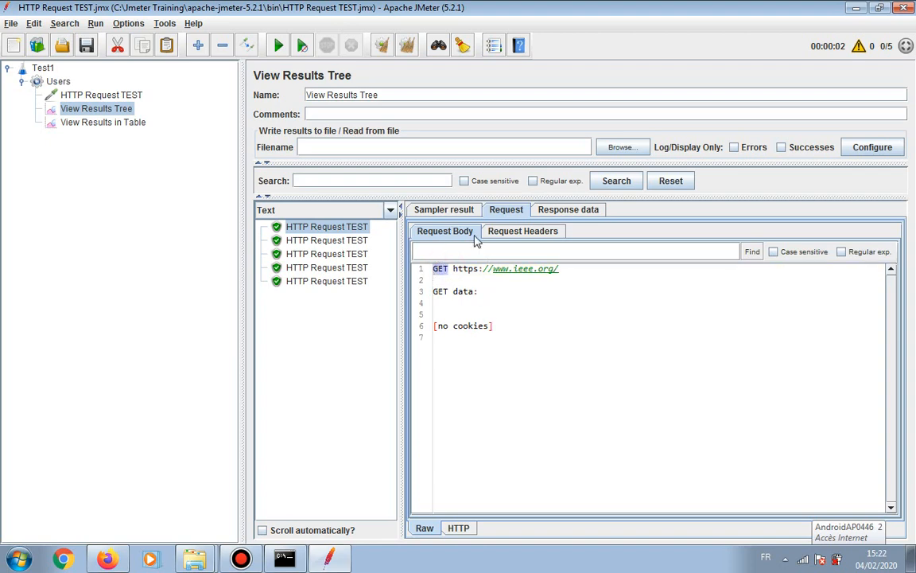
pyautogui.click(549, 210)
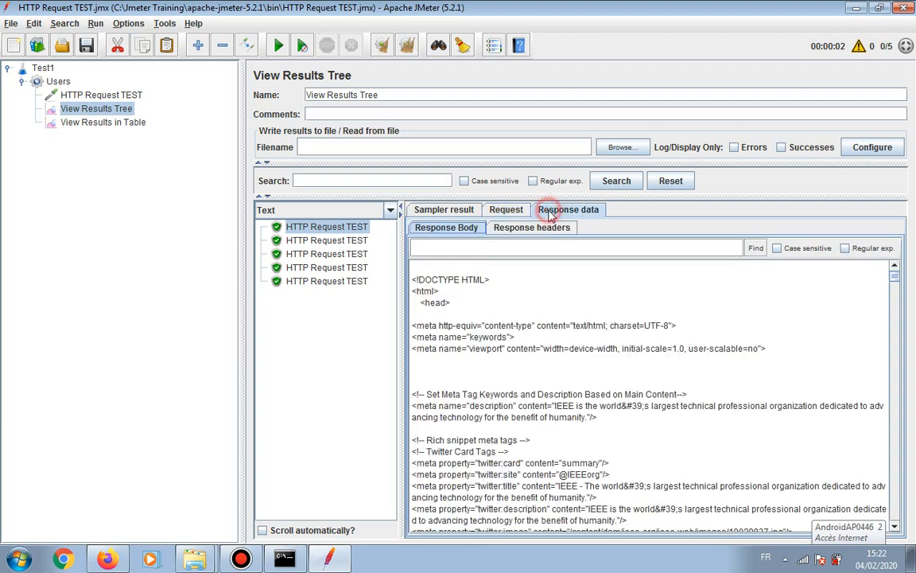
pyautogui.moveTo(412, 275); pyautogui.dragTo(631, 555)
pyautogui.click(107, 559)
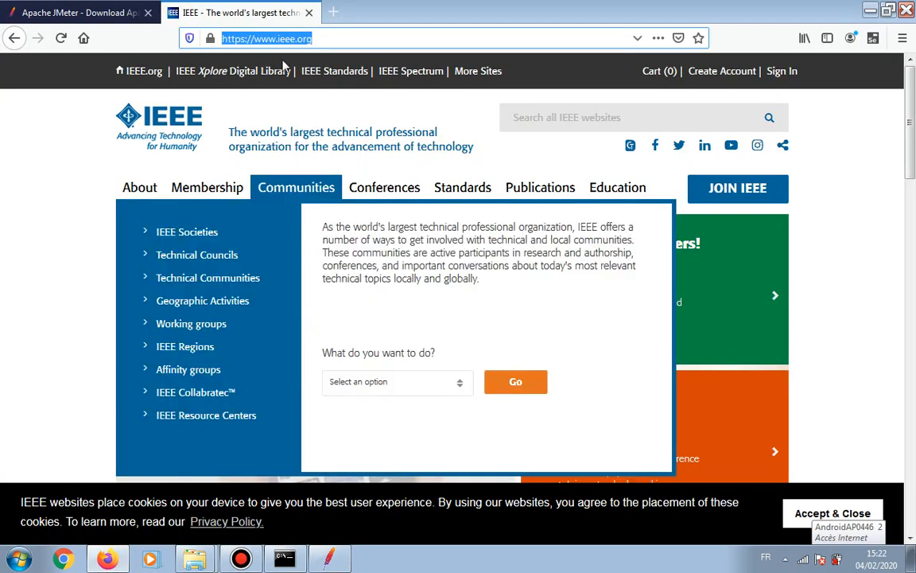
pyautogui.click(326, 559)
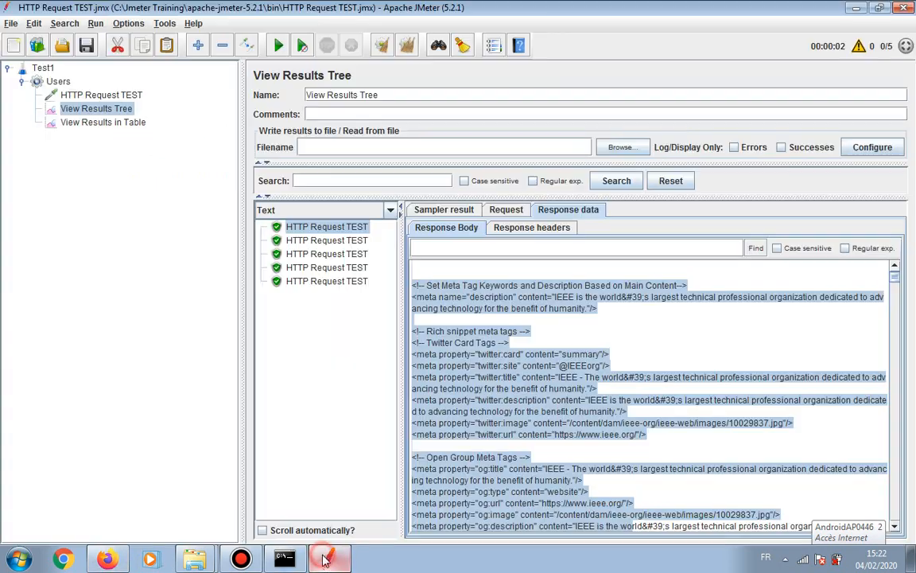
# - Glance at View Results in Table, and in View Results Tree review the first sample's request, response headers and response body
pyautogui.click(134, 122)
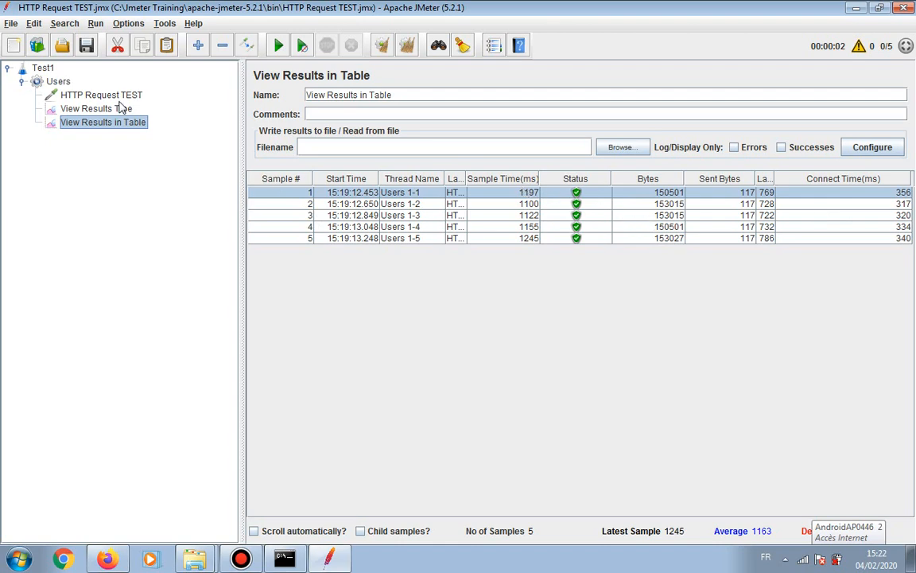
pyautogui.click(111, 109)
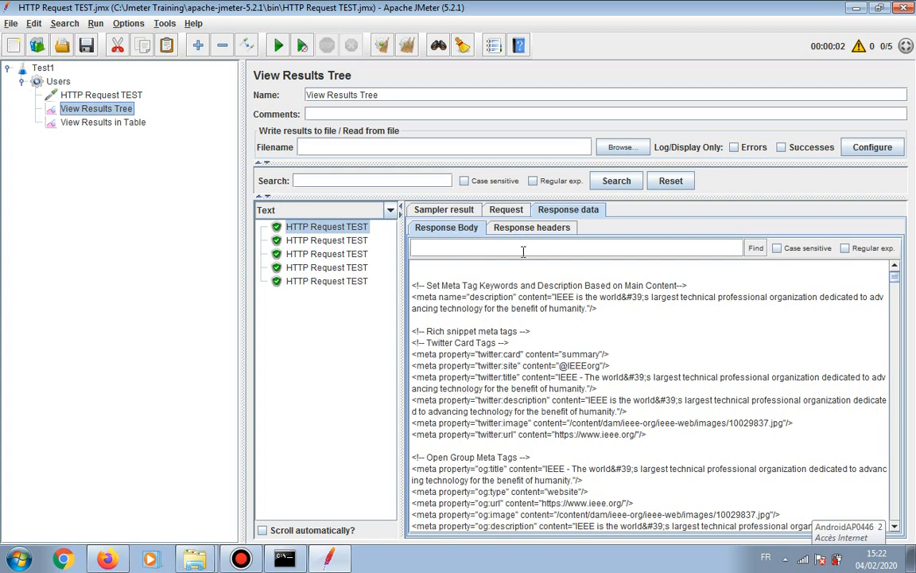
pyautogui.click(502, 209)
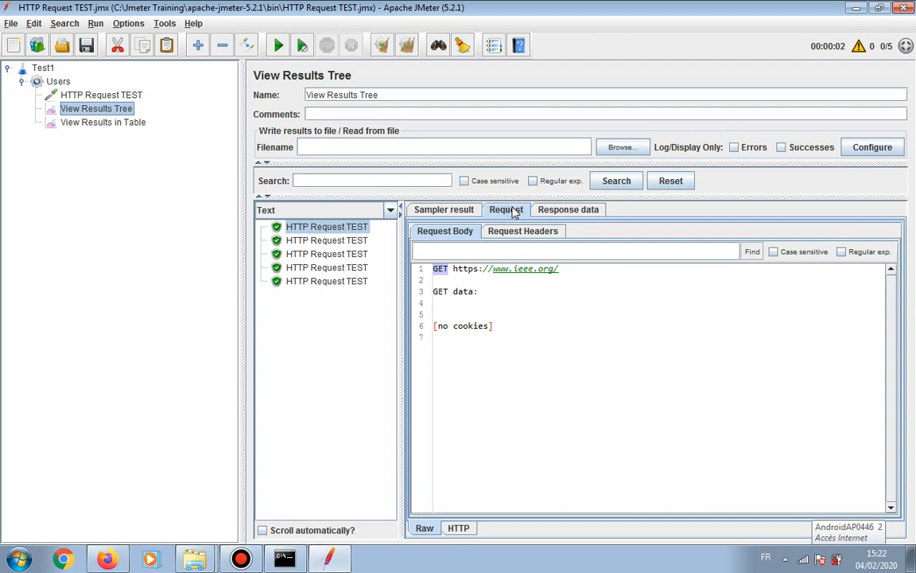
pyautogui.click(550, 214)
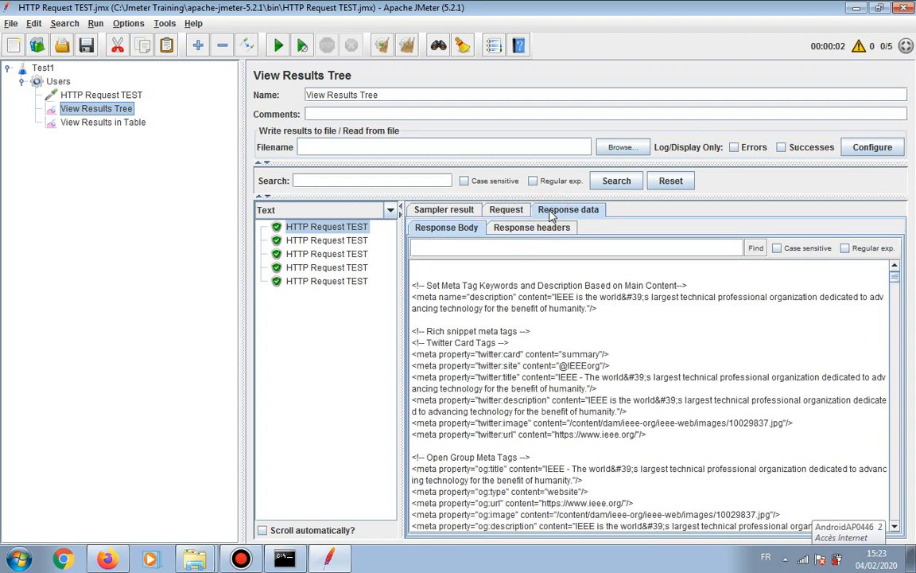
pyautogui.click(534, 228)
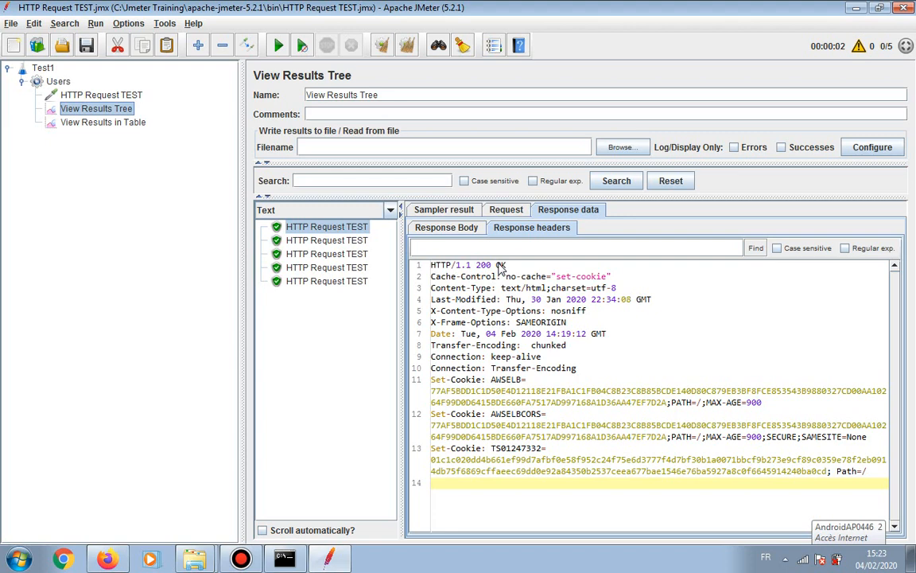
pyautogui.click(465, 228)
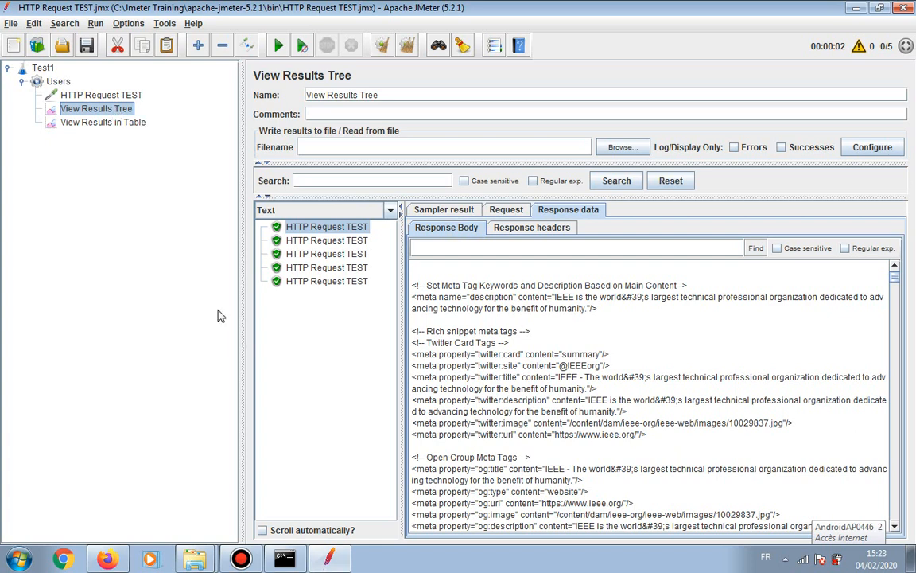
# - Compare the table and tree listeners again, and review the settings of HTTP Request TEST and the Users thread group
pyautogui.click(103, 123)
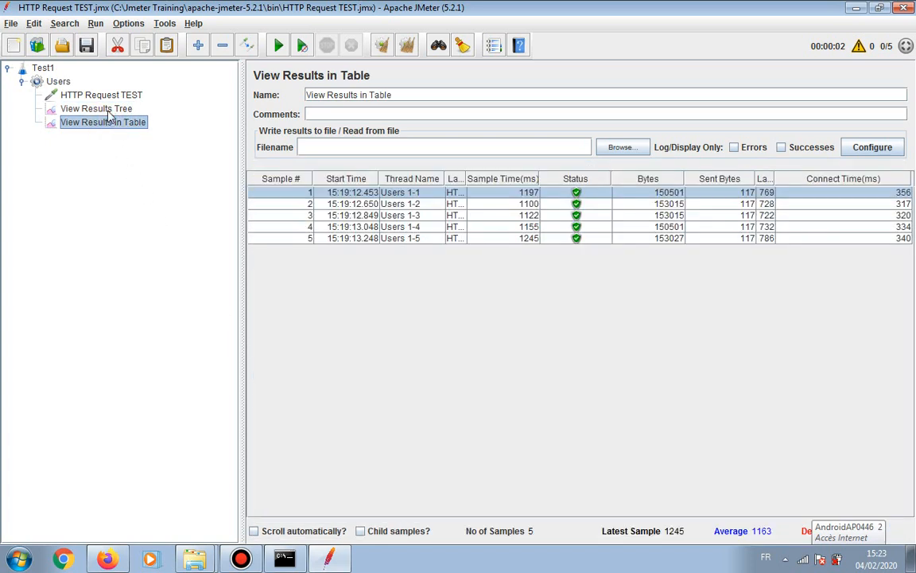
pyautogui.click(97, 109)
pyautogui.click(112, 124)
pyautogui.click(99, 109)
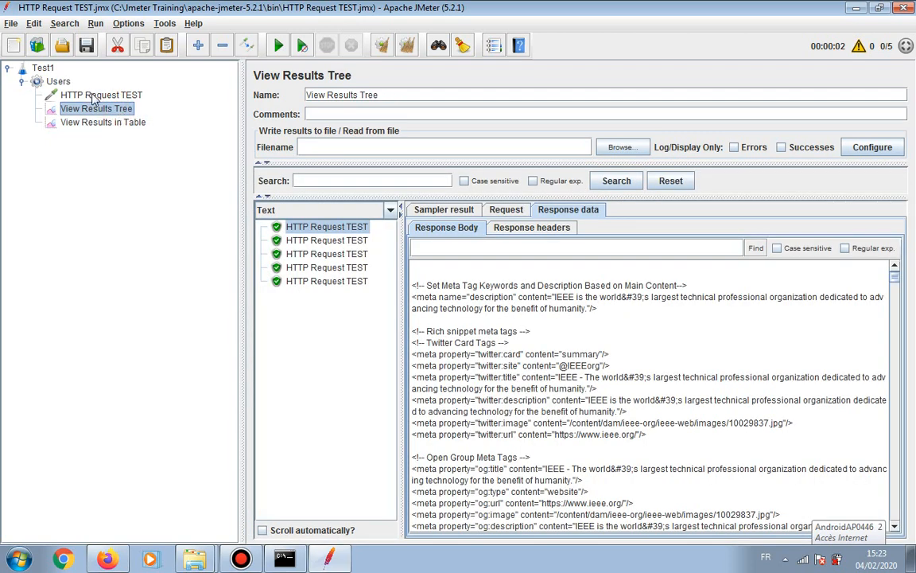
pyautogui.click(89, 95)
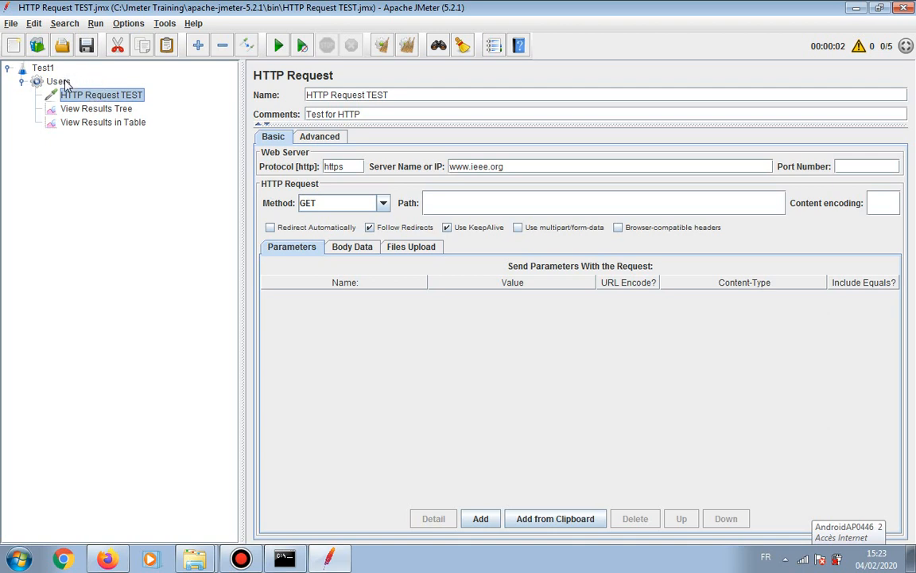
pyautogui.click(65, 84)
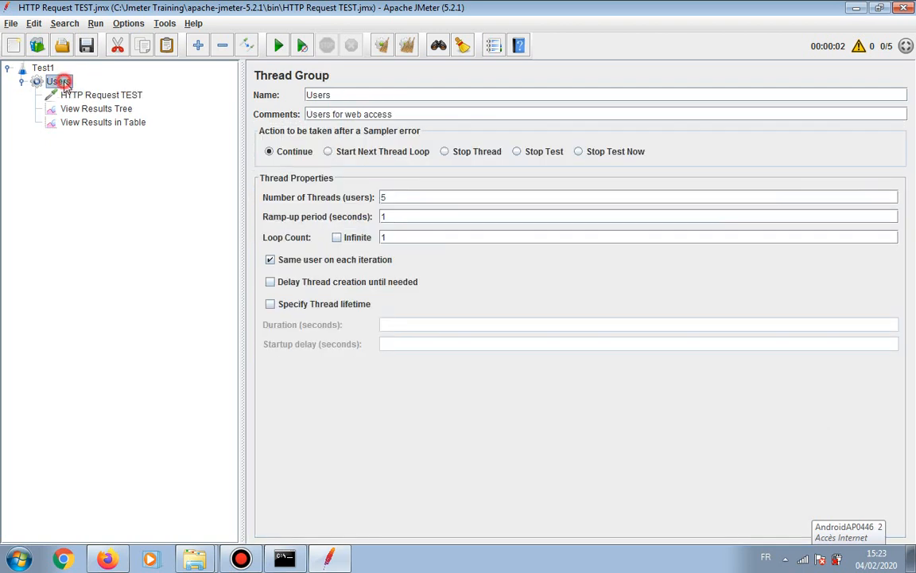